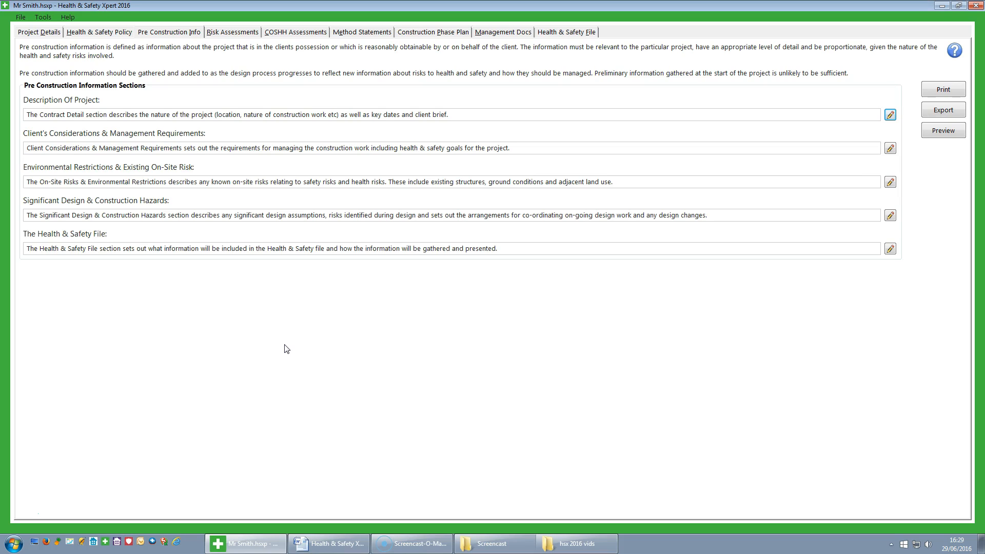
Step: In the Description Of Project section, enter "4 Bedroom House" as the project description and "Start Date" and "end Date" as key dates
{"action": "left_click", "coordinate": [327, 289]}
{"action": "left_click", "coordinate": [890, 115]}
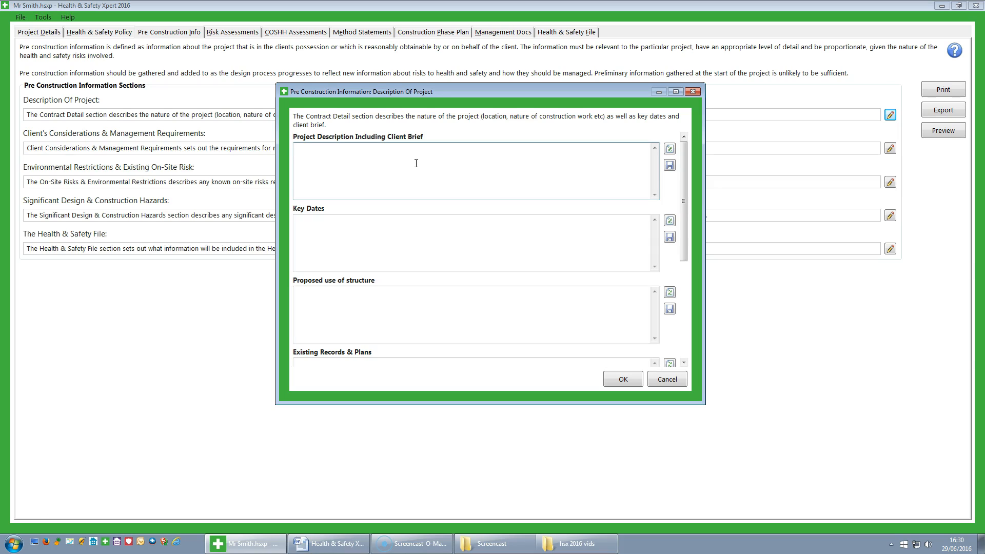
{"action": "type", "text": "Bedreoom House"}
{"action": "left_click", "coordinate": [403, 228]}
{"action": "type", "text": "Start DAte"}
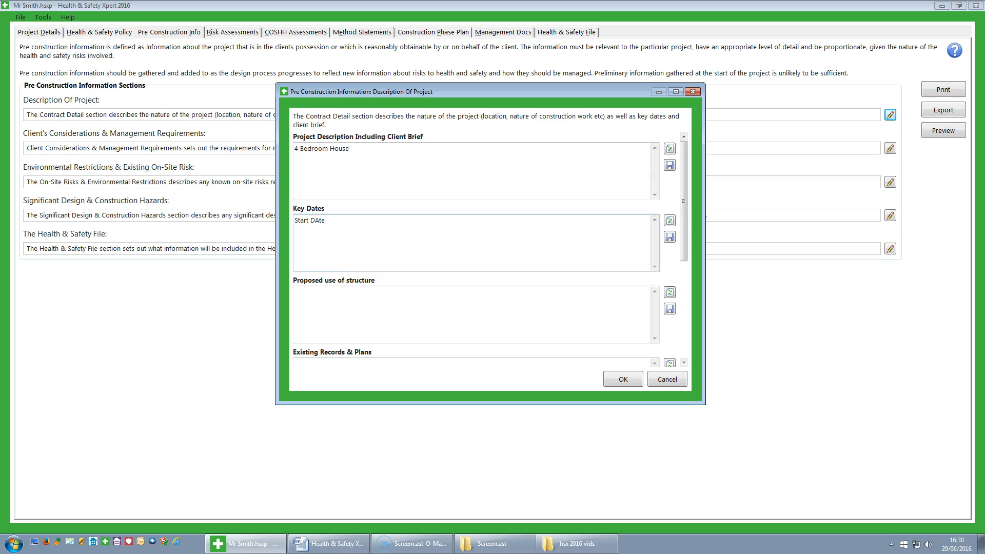
{"action": "key", "text": "BackSpace"}
{"action": "type", "text": "ate end Date"}
Step: Enter "Residential" as the proposed use of structure and accept the Description Of Project section
{"action": "left_click", "coordinate": [347, 319]}
{"action": "type", "text": "Residential"}
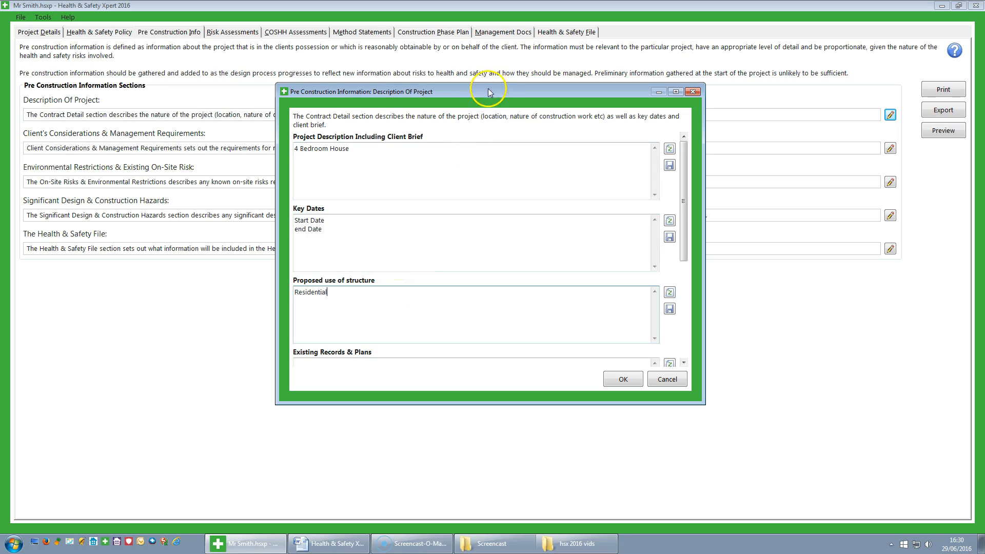
{"action": "left_click_drag", "start_coordinate": [488, 88], "coordinate": [435, 77]}
{"action": "left_click_drag", "start_coordinate": [631, 226], "coordinate": [630, 327]}
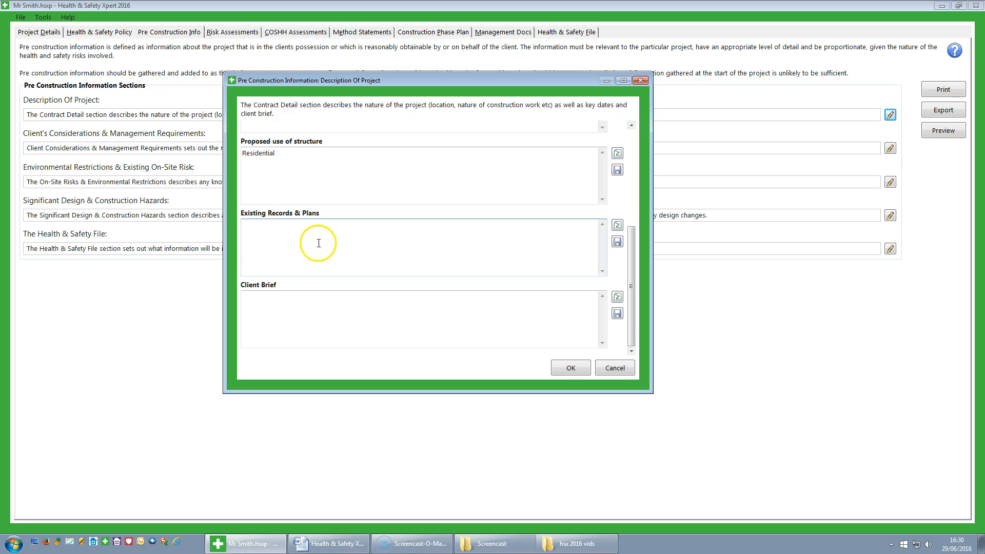
{"action": "left_click_drag", "start_coordinate": [631, 263], "coordinate": [633, 167]}
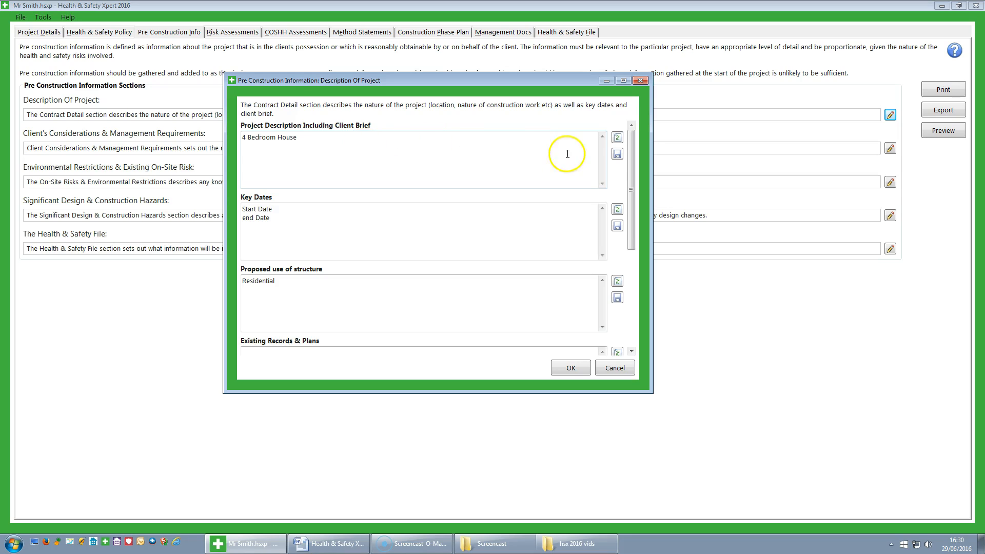
{"action": "left_click", "coordinate": [616, 156]}
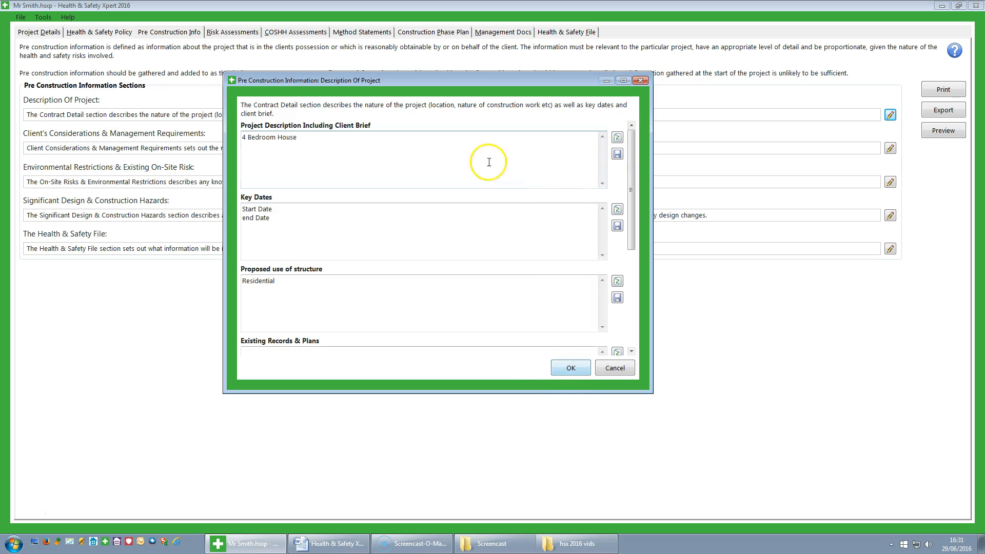
{"action": "left_click", "coordinate": [568, 368]}
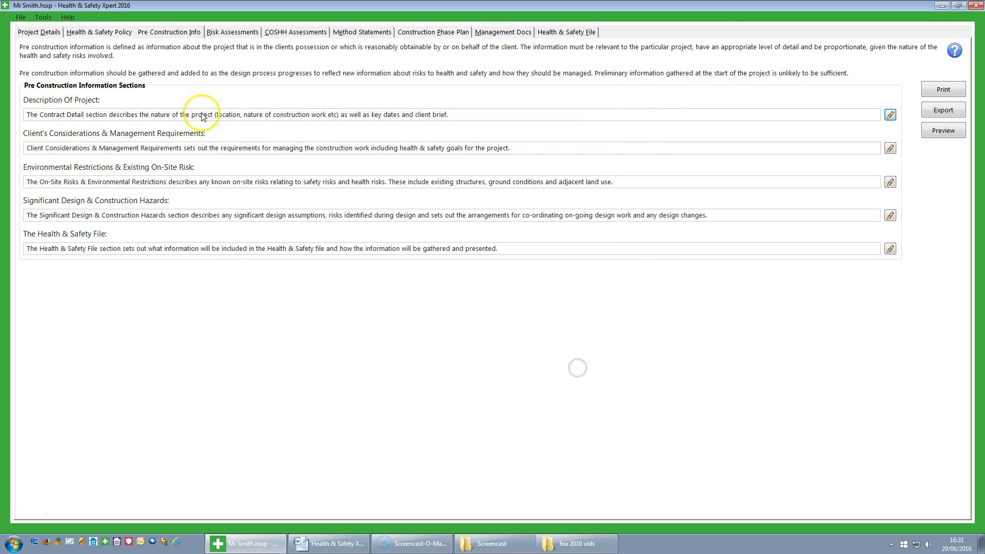
Step: Review the fields of the Client's Considerations & Management Requirements section, from planning goals to smoking and parking restrictions, and close it without saving
{"action": "left_click", "coordinate": [890, 148]}
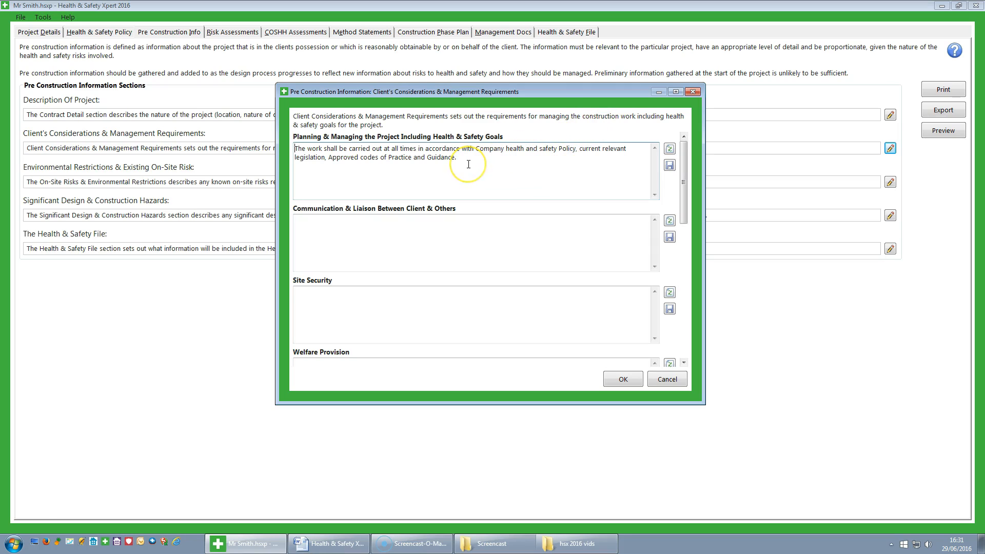
{"action": "left_click", "coordinate": [342, 245]}
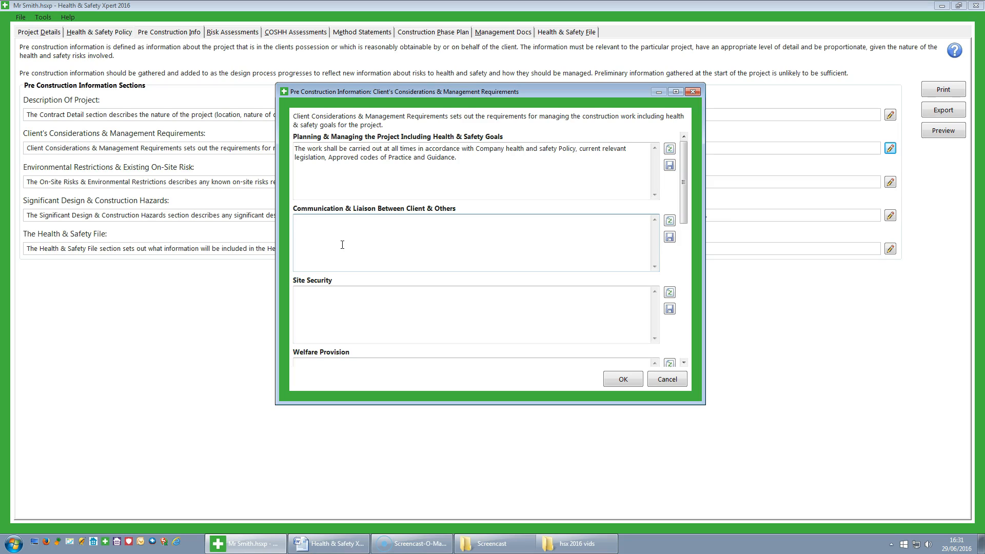
{"action": "left_click", "coordinate": [339, 297]}
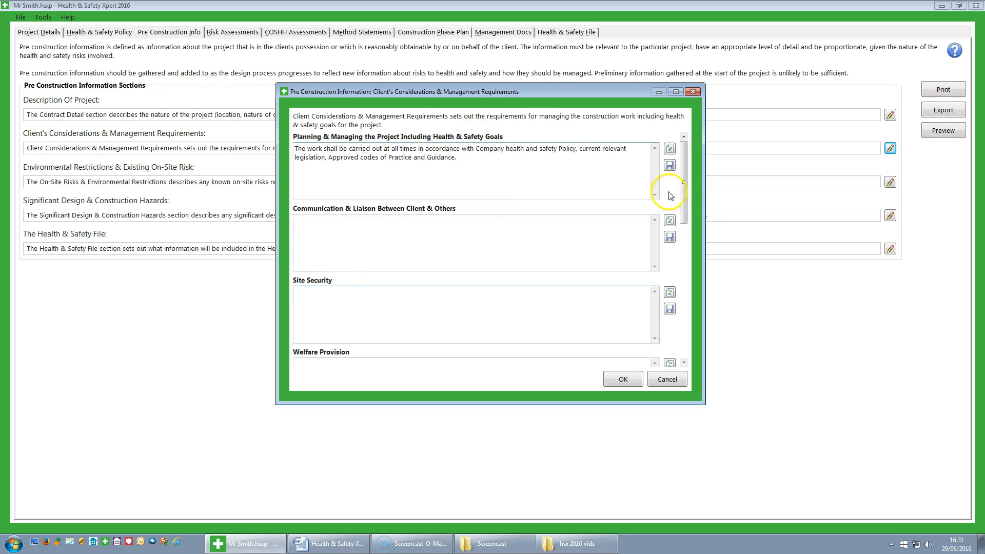
{"action": "left_click_drag", "start_coordinate": [683, 199], "coordinate": [683, 224]}
{"action": "left_click", "coordinate": [456, 211]}
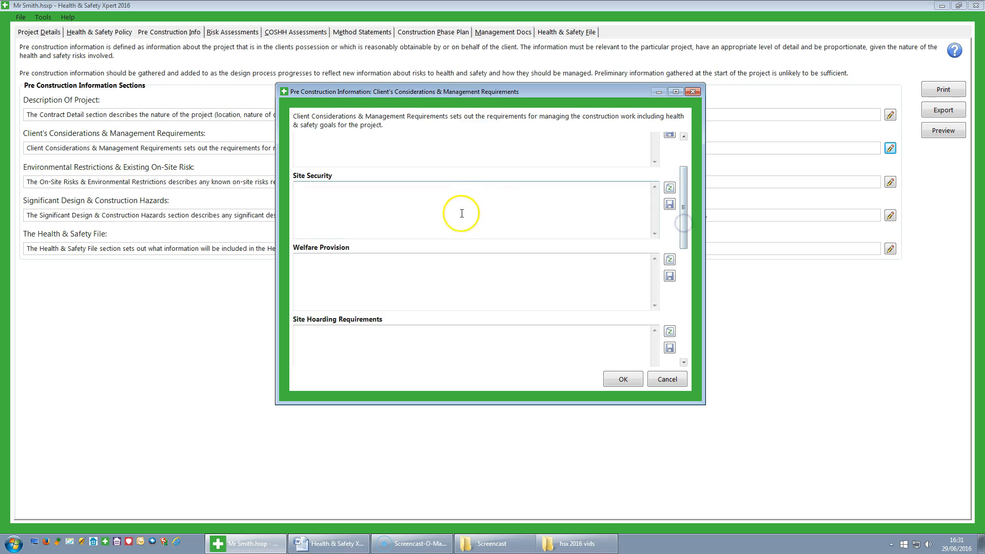
{"action": "left_click", "coordinate": [411, 293]}
{"action": "left_click", "coordinate": [418, 280]}
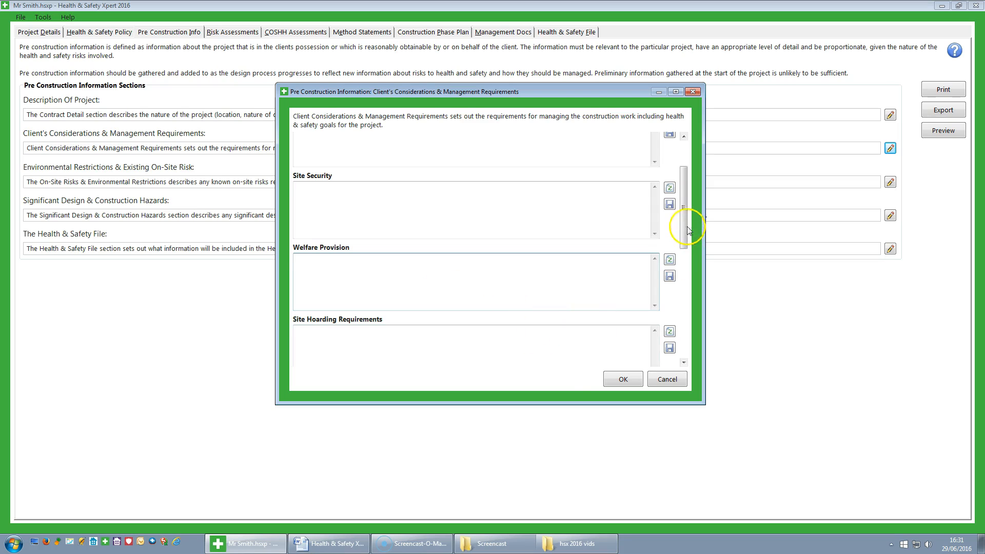
{"action": "left_click_drag", "start_coordinate": [683, 224], "coordinate": [682, 273]}
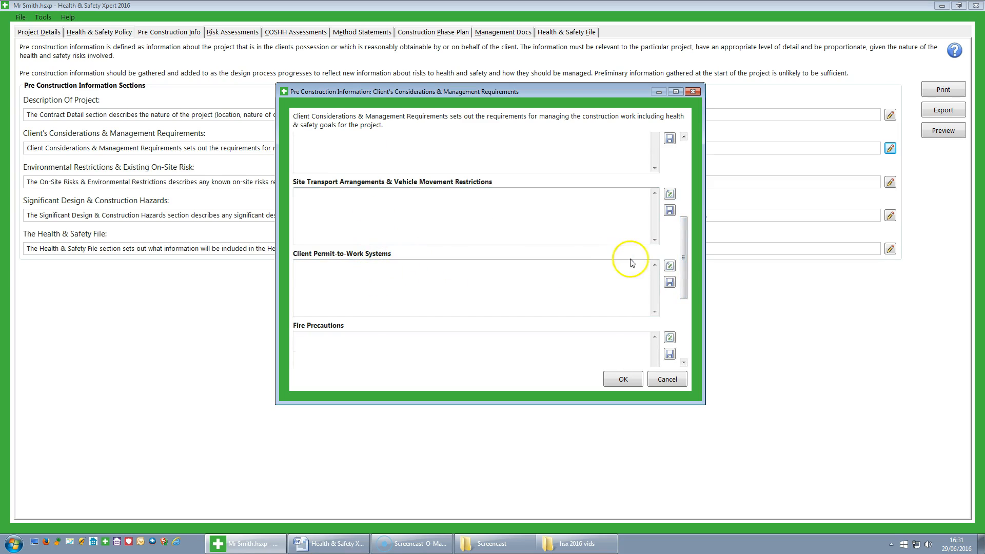
{"action": "left_click_drag", "start_coordinate": [684, 277], "coordinate": [684, 333]}
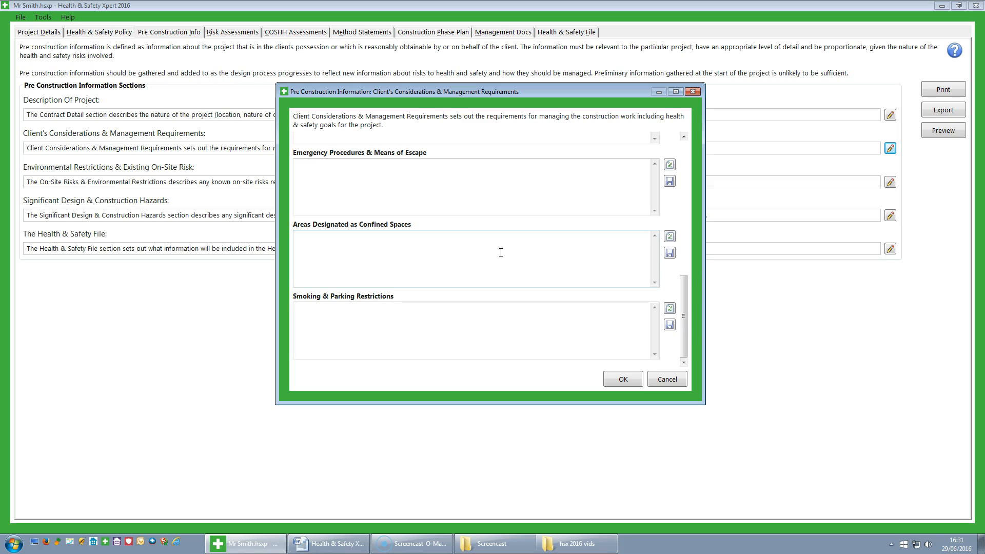
{"action": "left_click", "coordinate": [681, 379]}
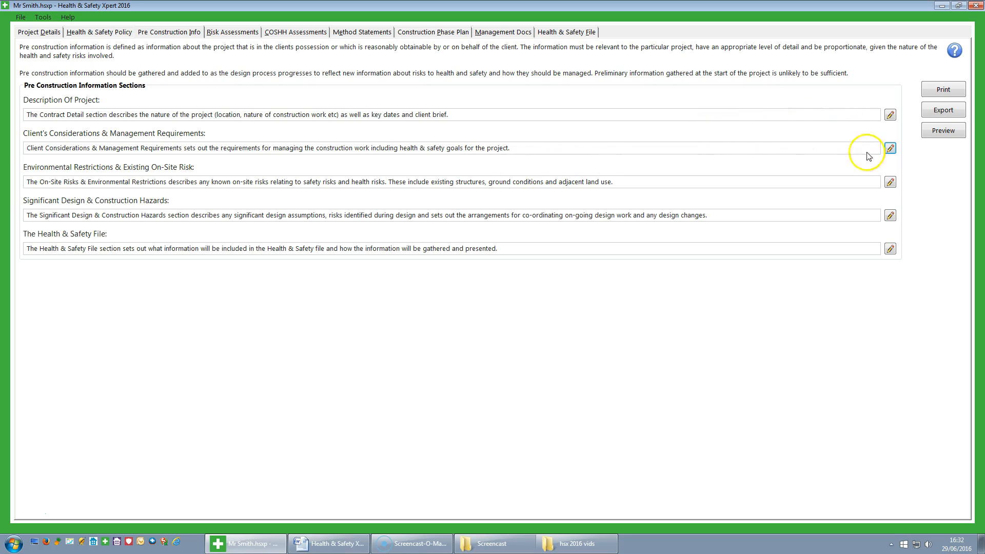
Step: Look through the Environmental Restrictions, Significant Design & Construction Hazards, and Health & Safety File sections, closing each one
{"action": "left_click", "coordinate": [890, 182]}
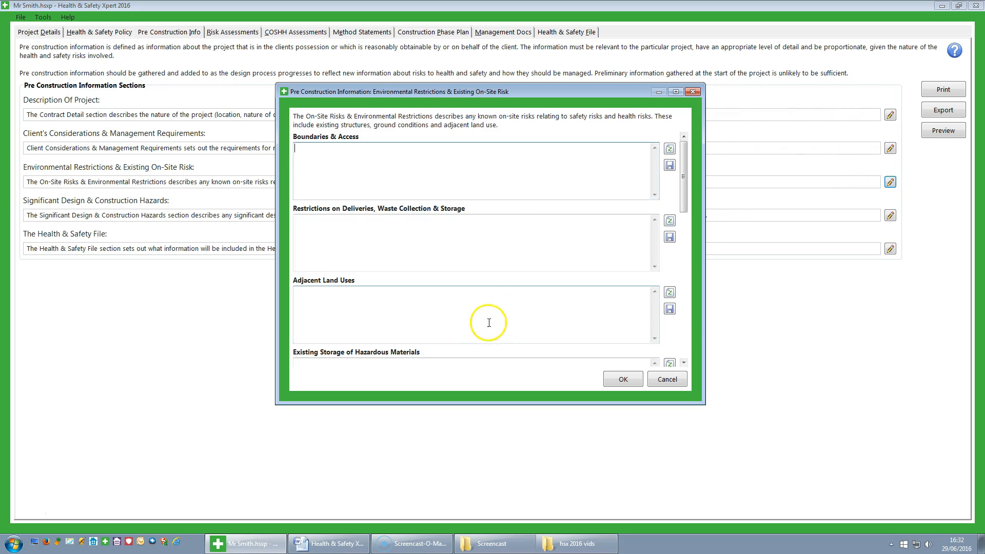
{"action": "left_click", "coordinate": [630, 383]}
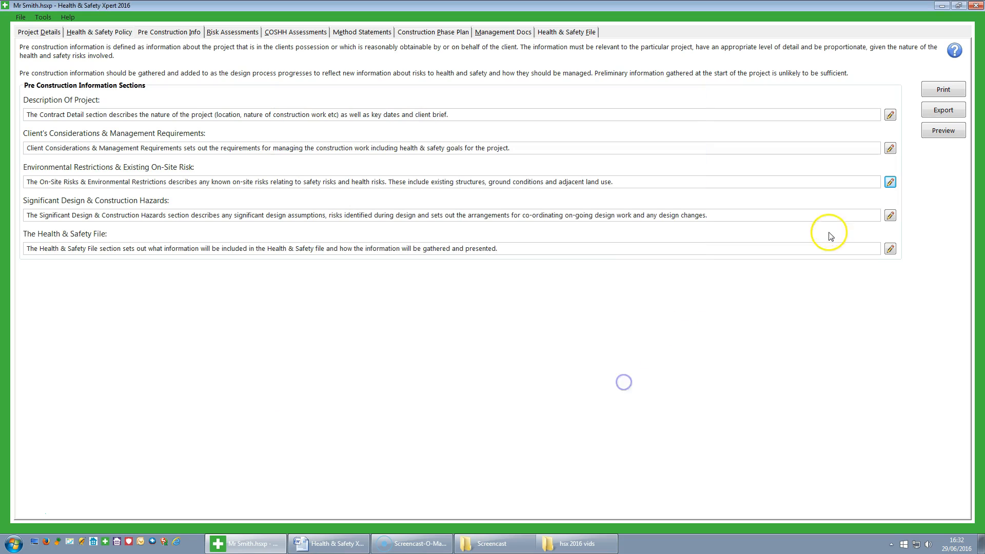
{"action": "left_click", "coordinate": [891, 216]}
{"action": "left_click", "coordinate": [617, 379]}
{"action": "left_click", "coordinate": [891, 249]}
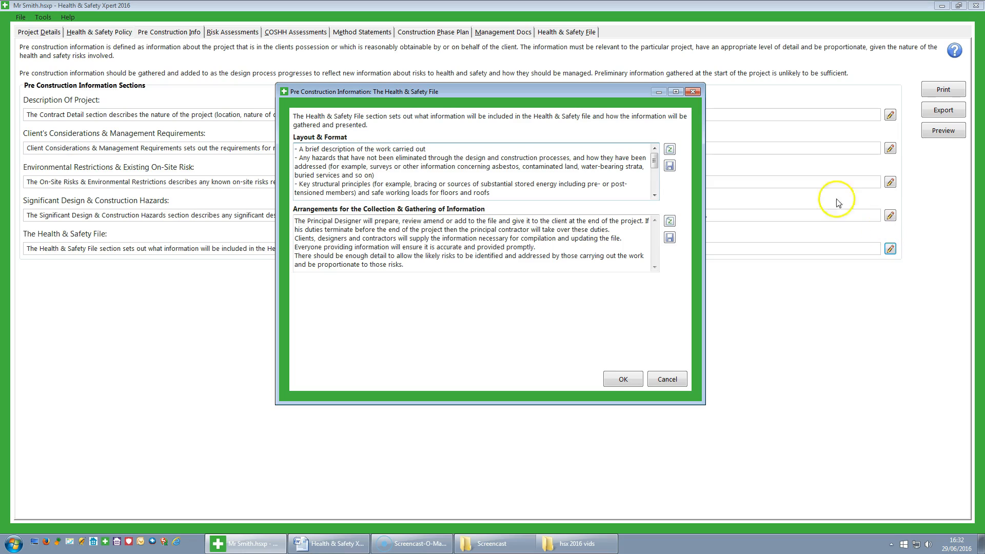
{"action": "left_click", "coordinate": [617, 380]}
{"action": "left_click", "coordinate": [611, 380]}
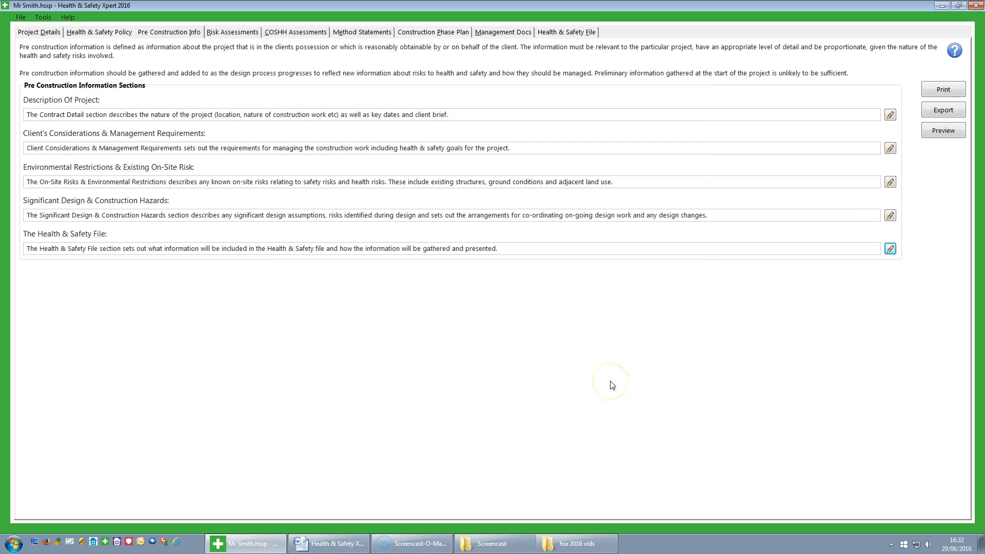
Step: Preview the Pre Construction Information document, look through its first pages, and close the preview
{"action": "left_click", "coordinate": [949, 132]}
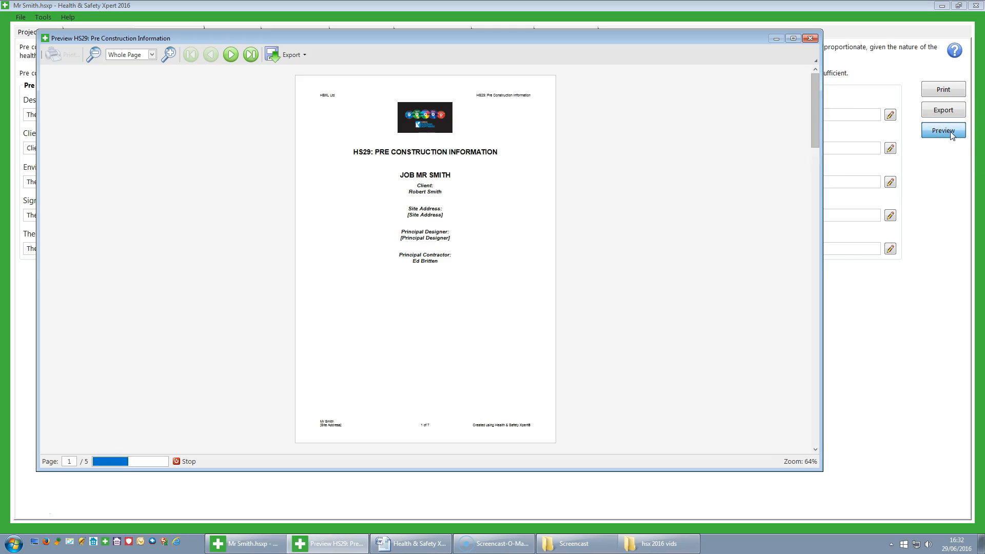
{"action": "left_click", "coordinate": [815, 253]}
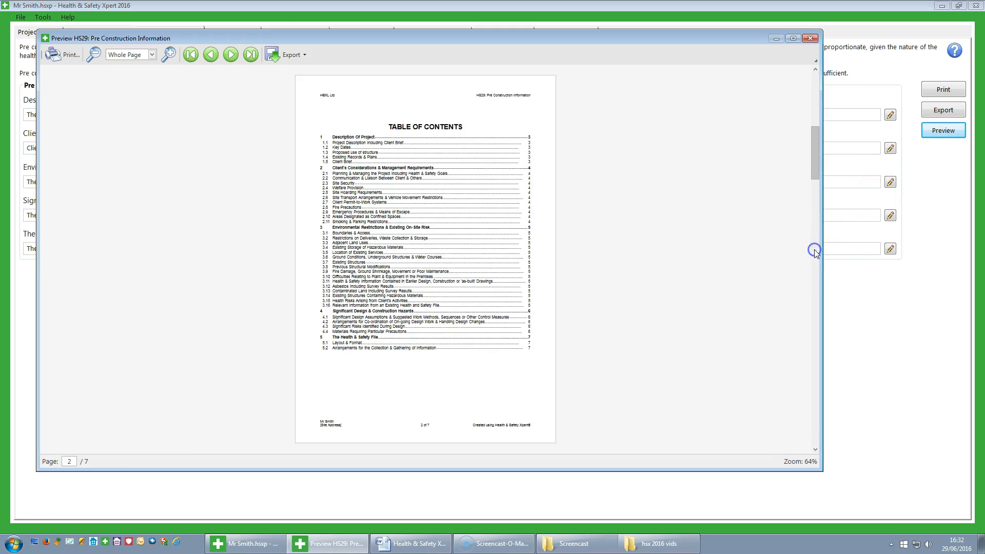
{"action": "left_click", "coordinate": [815, 253]}
{"action": "left_click", "coordinate": [815, 252]}
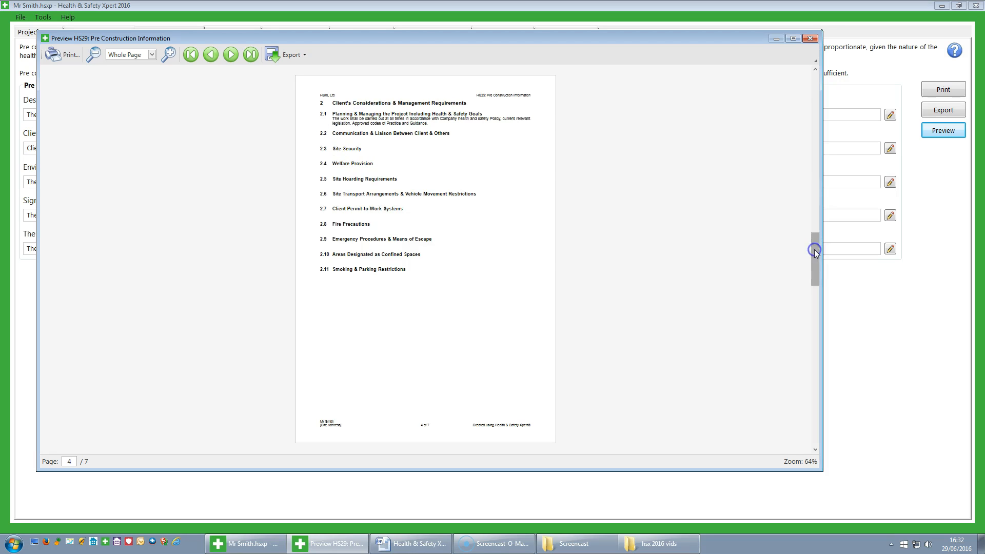
{"action": "left_click", "coordinate": [810, 38]}
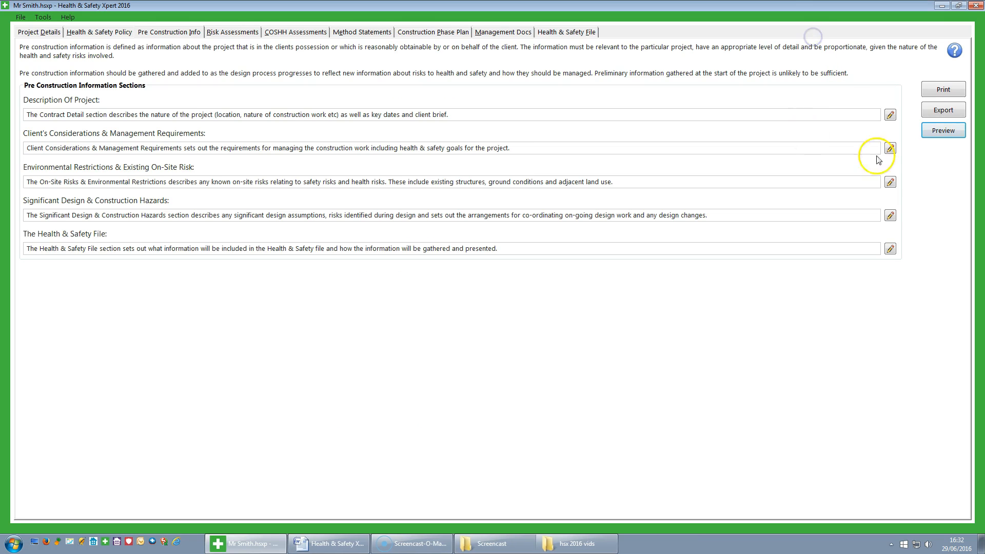
Step: Export the HS29 Pre Construction Information document in Word 97-2003 Document (*.doc) format
{"action": "left_click", "coordinate": [947, 111]}
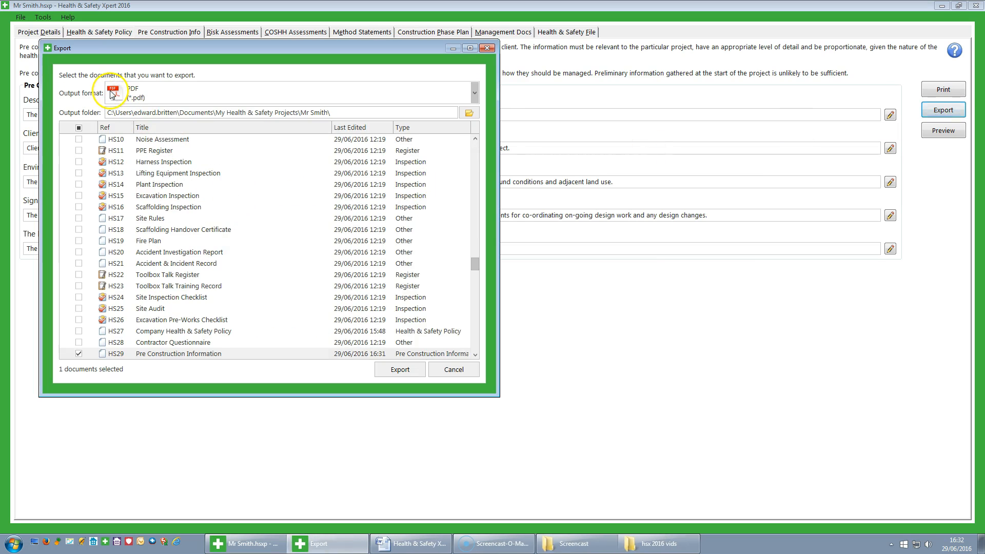
{"action": "left_click", "coordinate": [475, 93]}
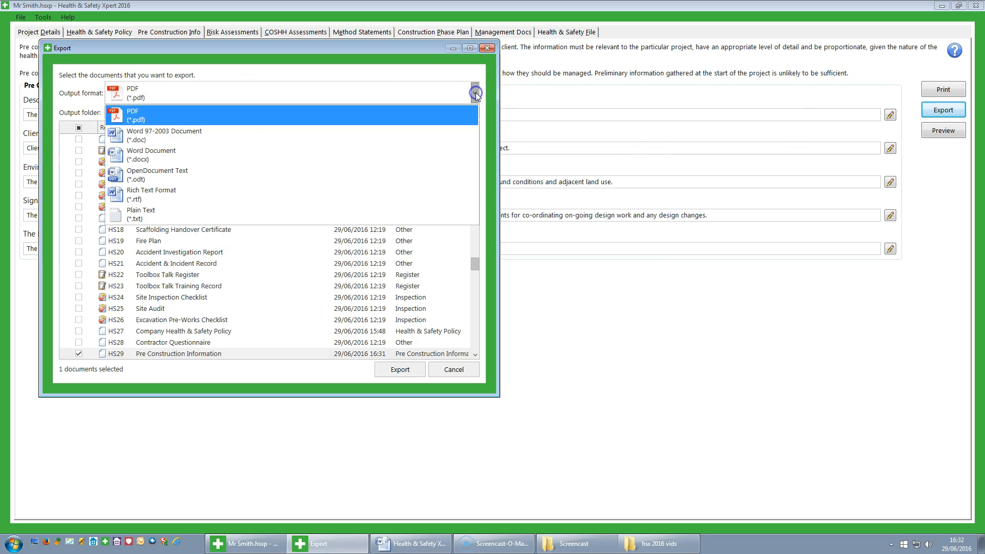
{"action": "left_click", "coordinate": [172, 135]}
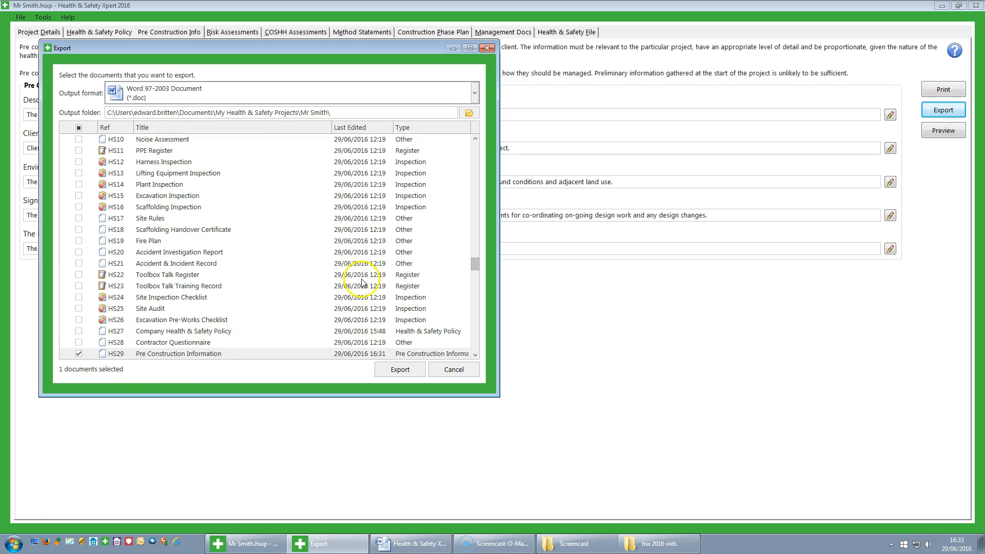
{"action": "left_click", "coordinate": [403, 371]}
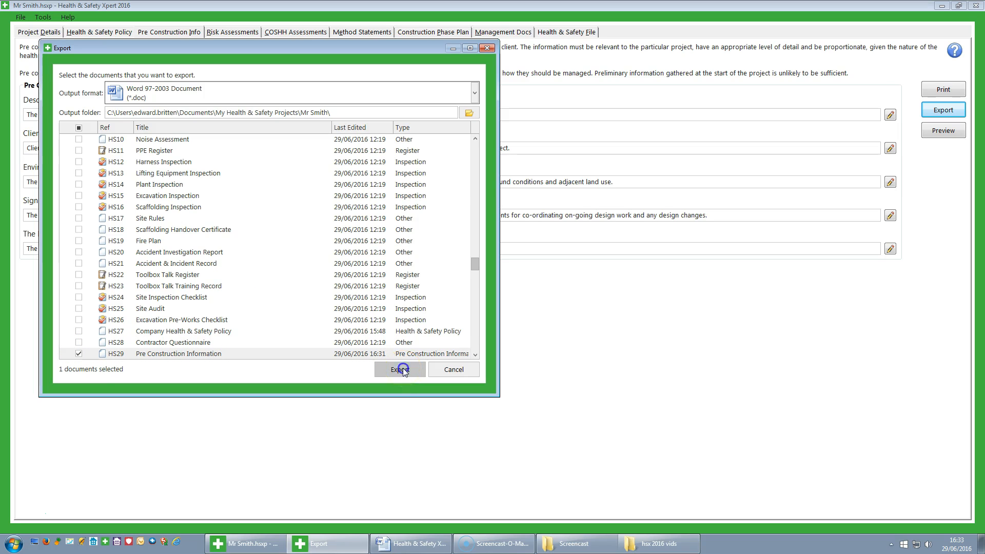